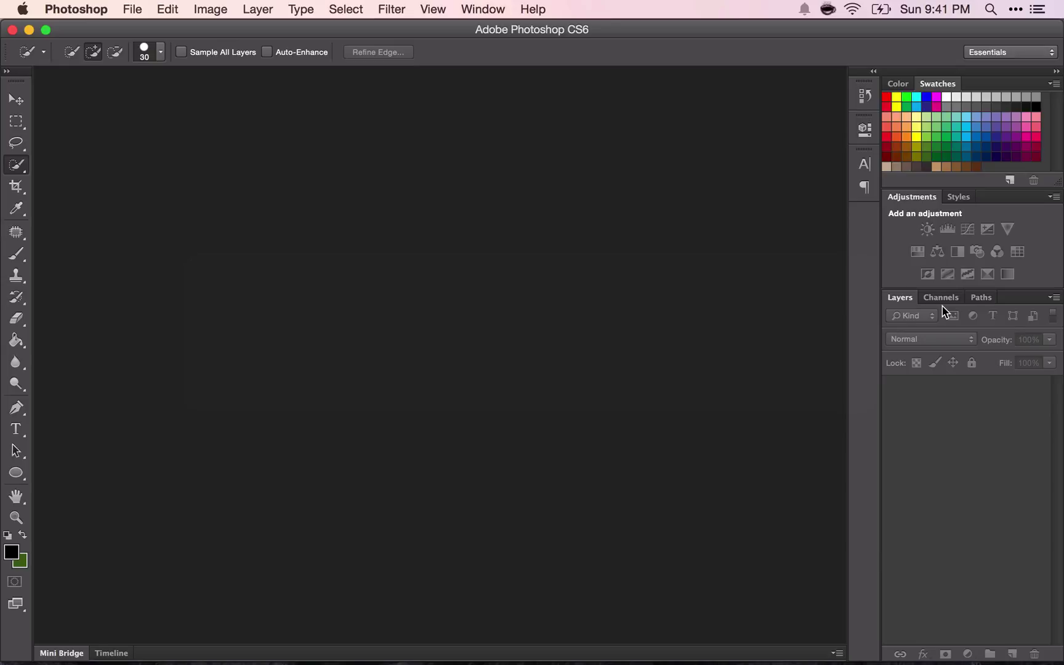
- Open '2. mom and parents.jpg' from Finder in Adobe Photoshop CS6
{"action": "key", "text": "super+Tab"}
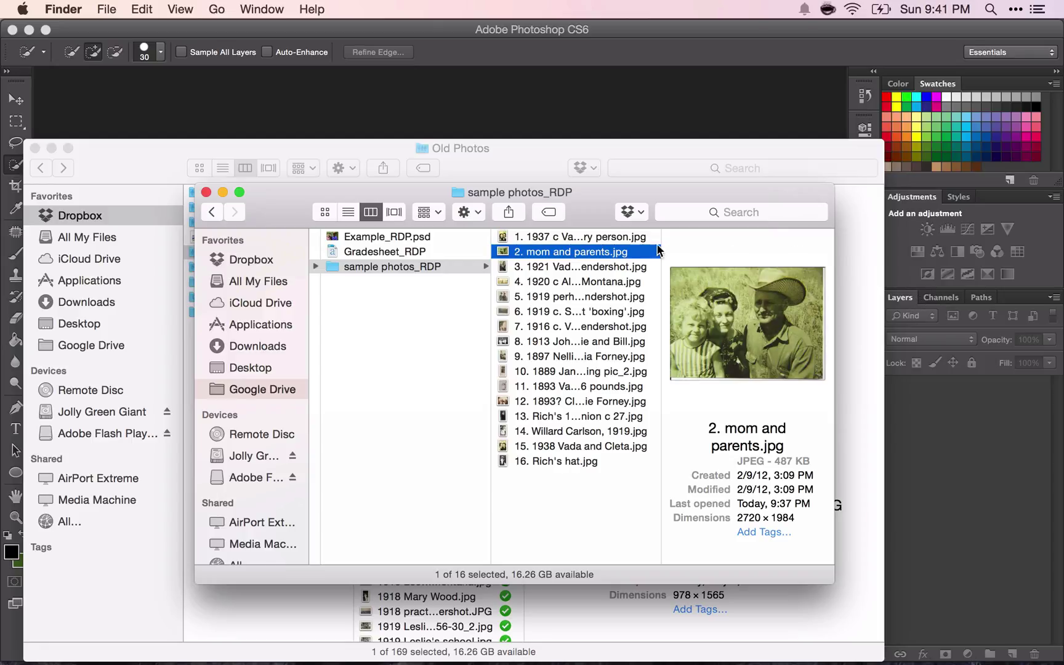
{"action": "right_click", "coordinate": [583, 252]}
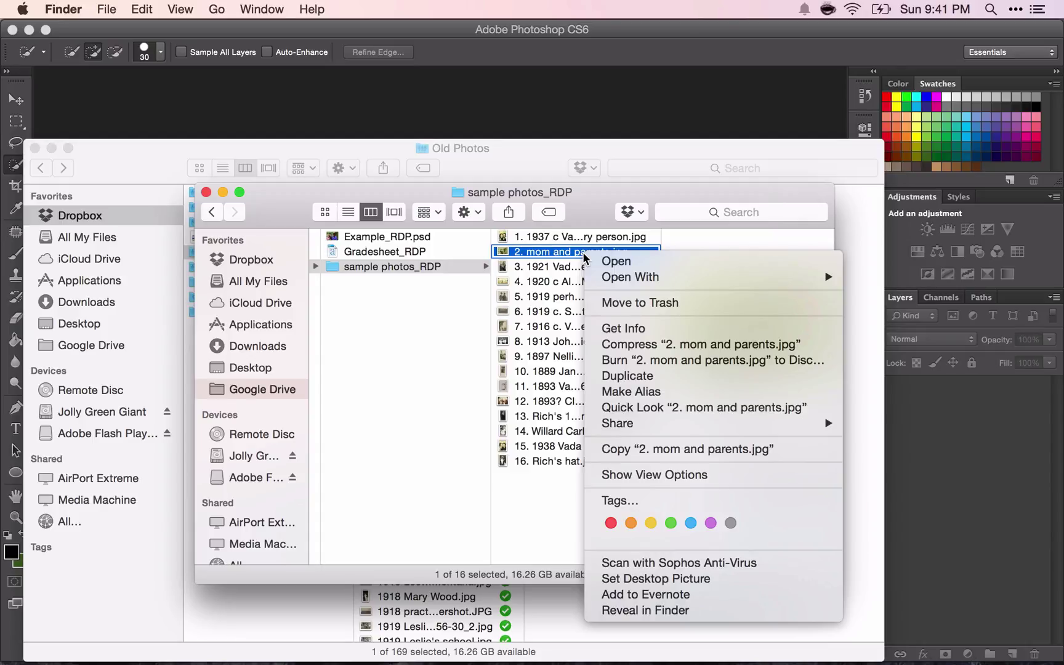
{"action": "mouse_move", "coordinate": [649, 278]}
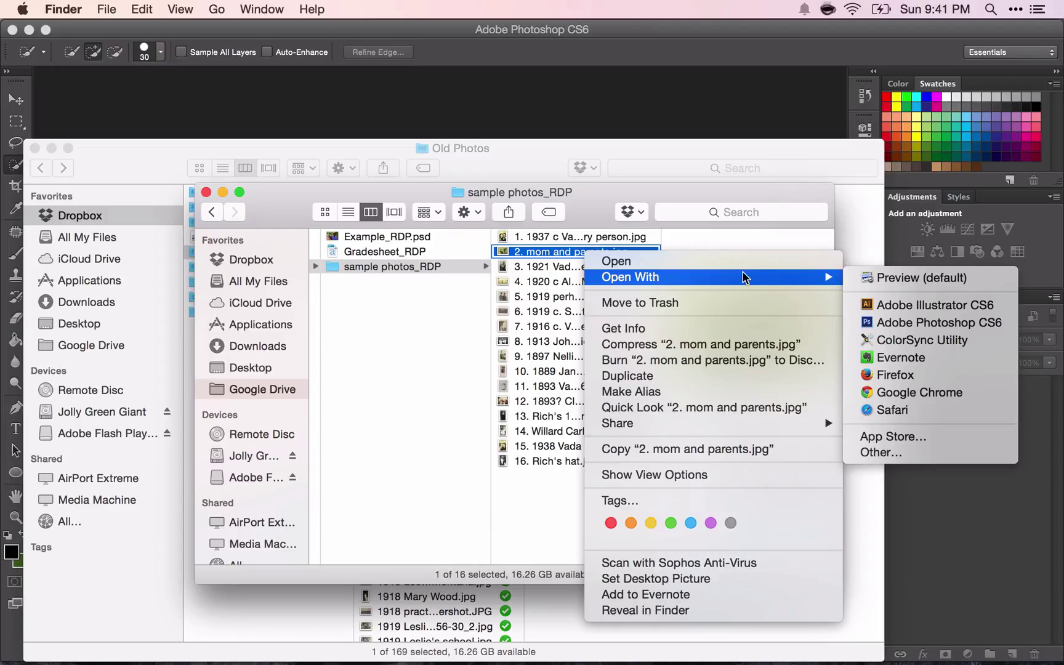
{"action": "left_click", "coordinate": [886, 327]}
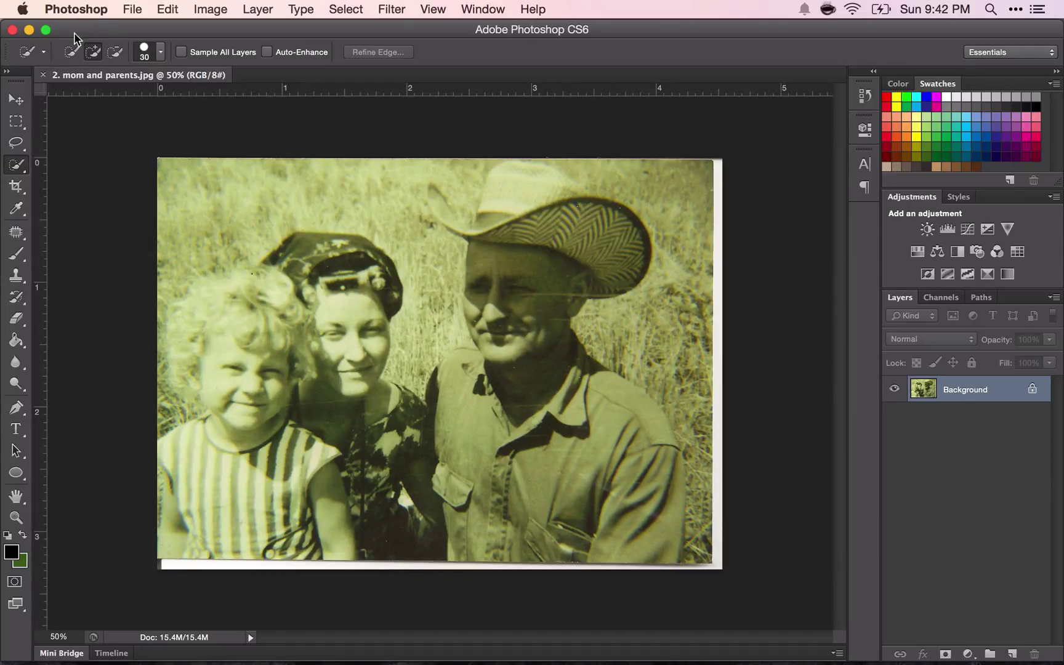
- Save the photo as 'Lewis_Restore Damaged Photo.jpg' at JPEG quality 8 (High)
{"action": "left_click", "coordinate": [128, 15]}
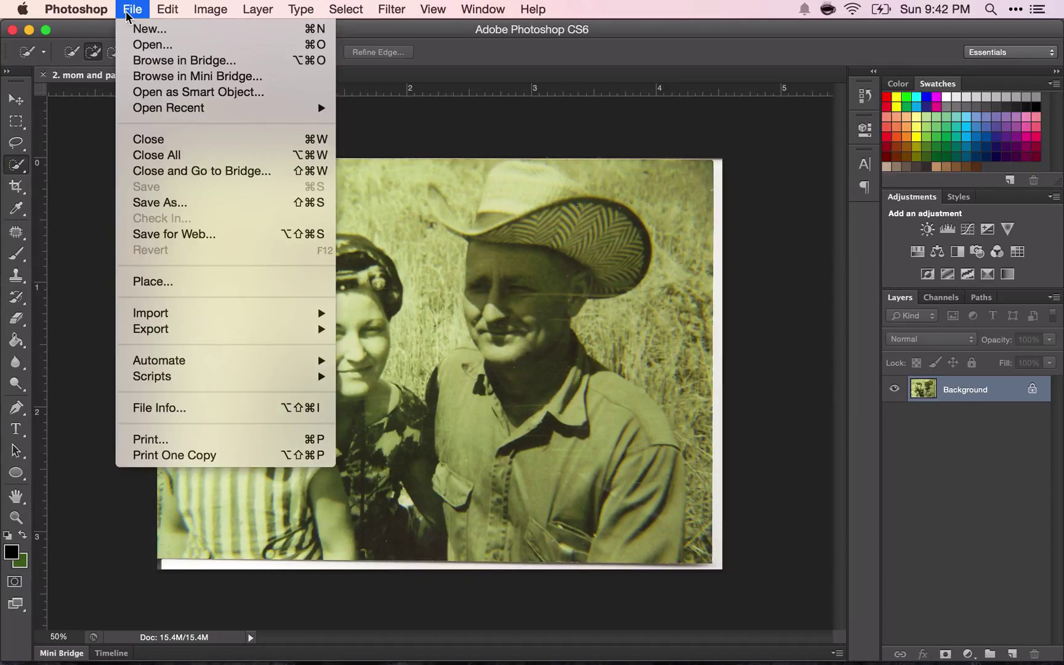
{"action": "left_click", "coordinate": [171, 209]}
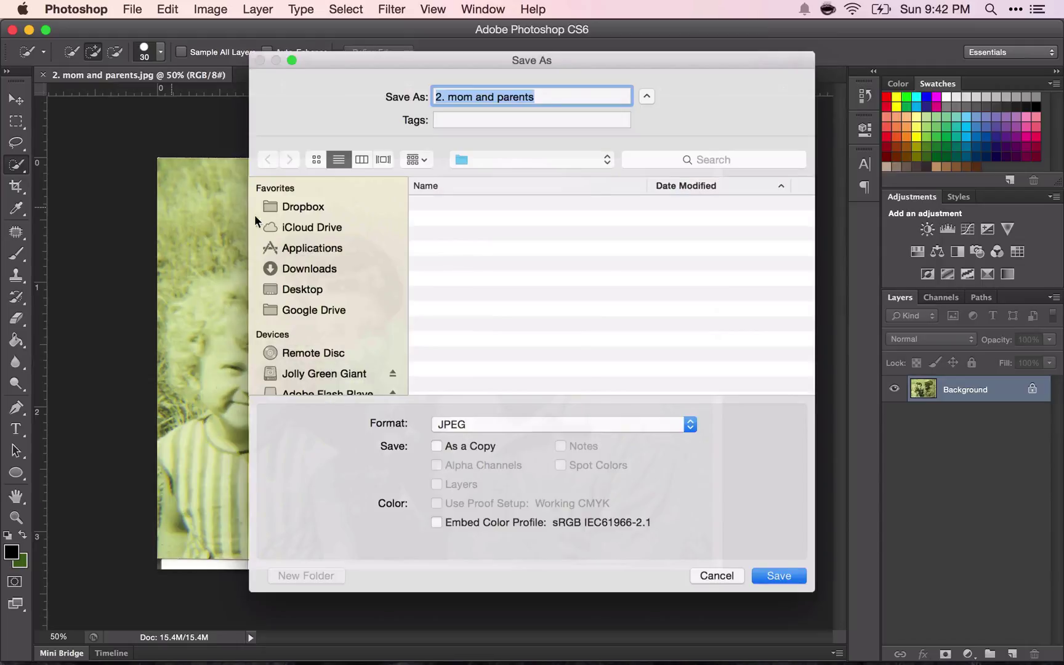
{"action": "type", "text": "Lewis_"}
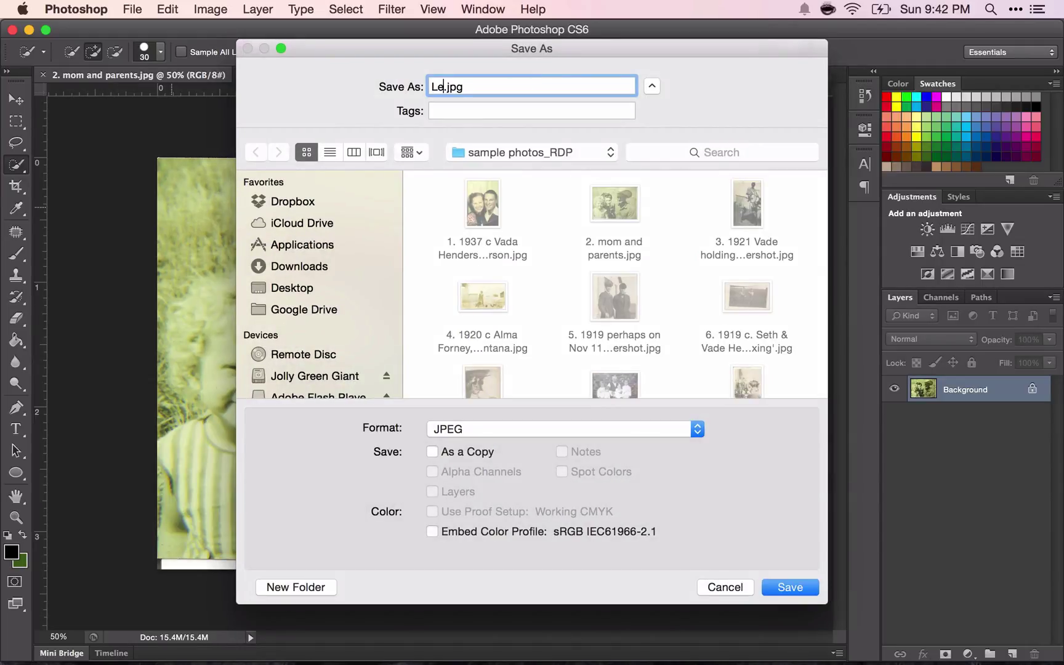
{"action": "type", "text": "Restore "}
{"action": "type", "text": "Damaged "}
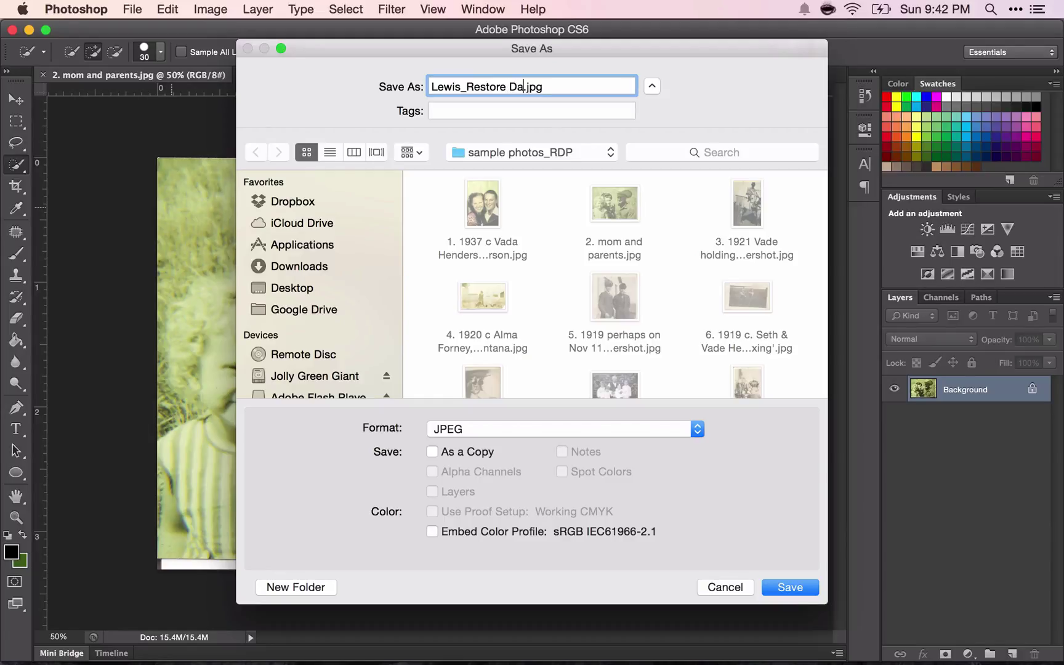
{"action": "type", "text": "Photo"}
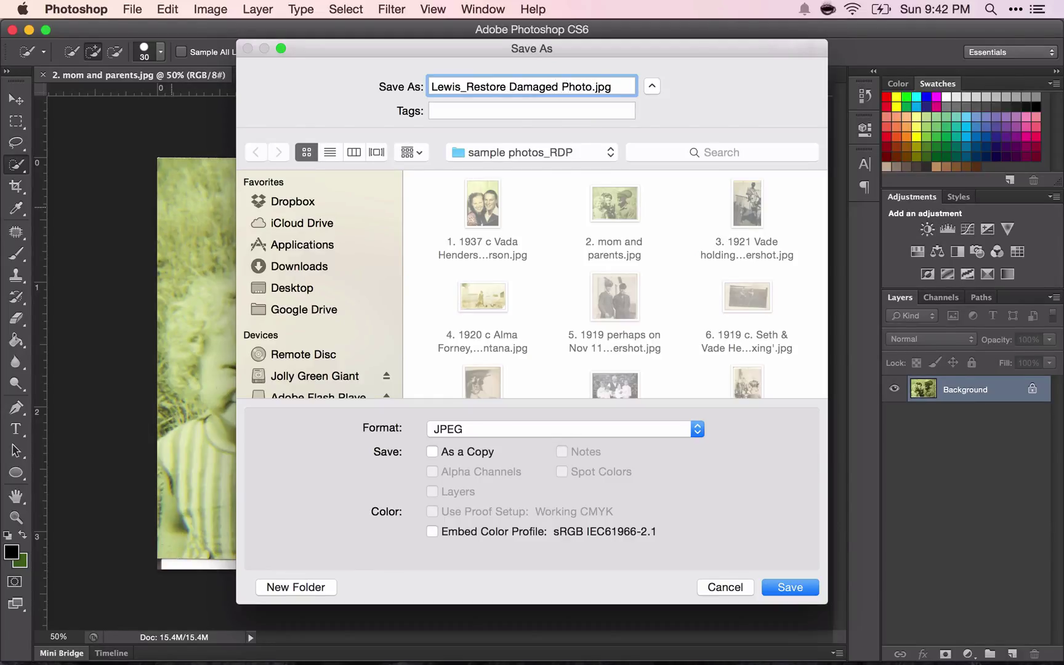
{"action": "left_click", "coordinate": [796, 590]}
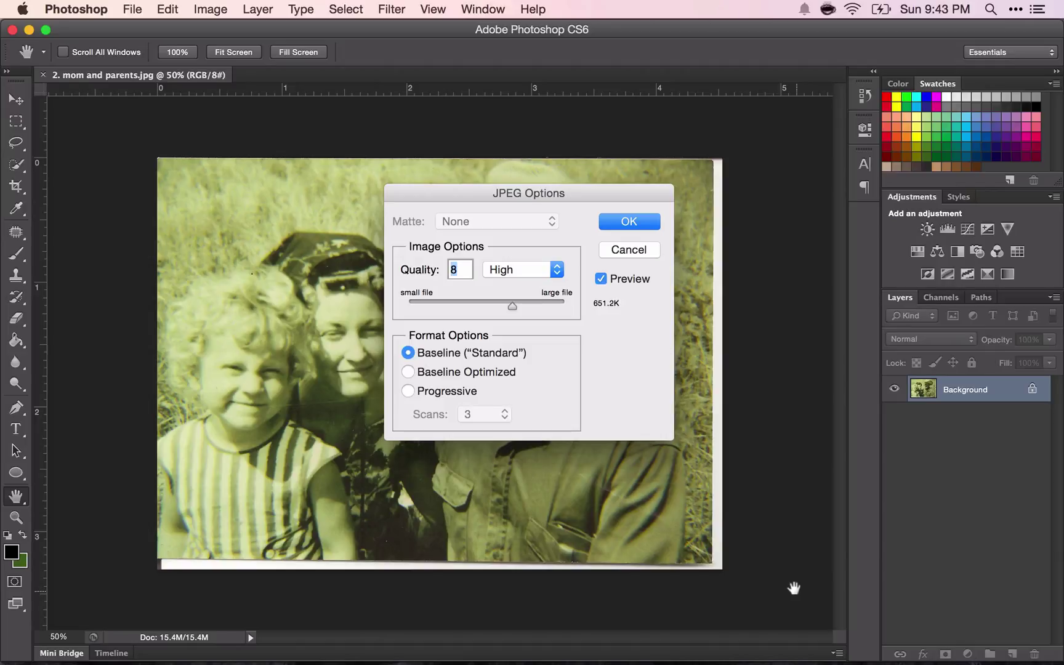
{"action": "left_click", "coordinate": [626, 223]}
{"action": "key", "text": "w"}
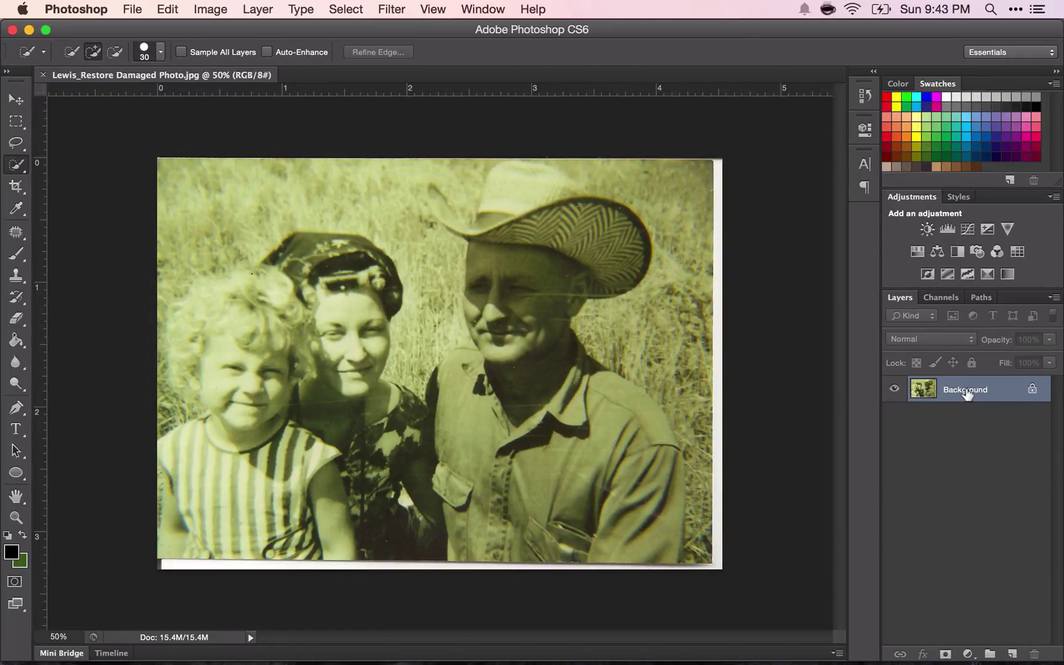
- Duplicate the Background layer and name the copy 'corrected'
{"action": "left_click_drag", "start_coordinate": [966, 394], "coordinate": [1010, 654]}
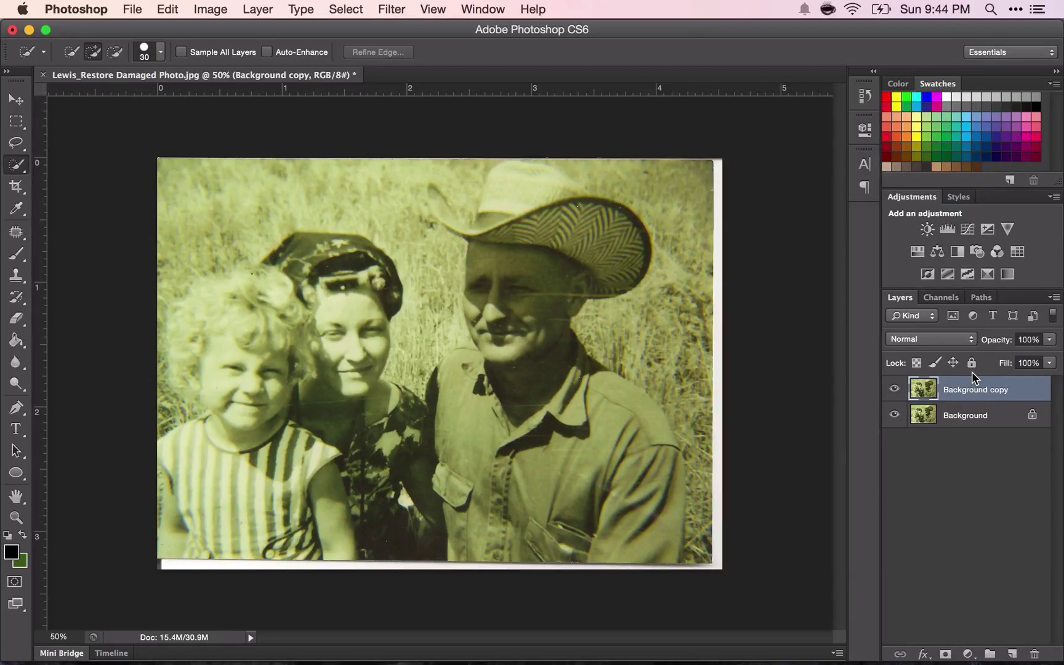
{"action": "double_click", "coordinate": [964, 387]}
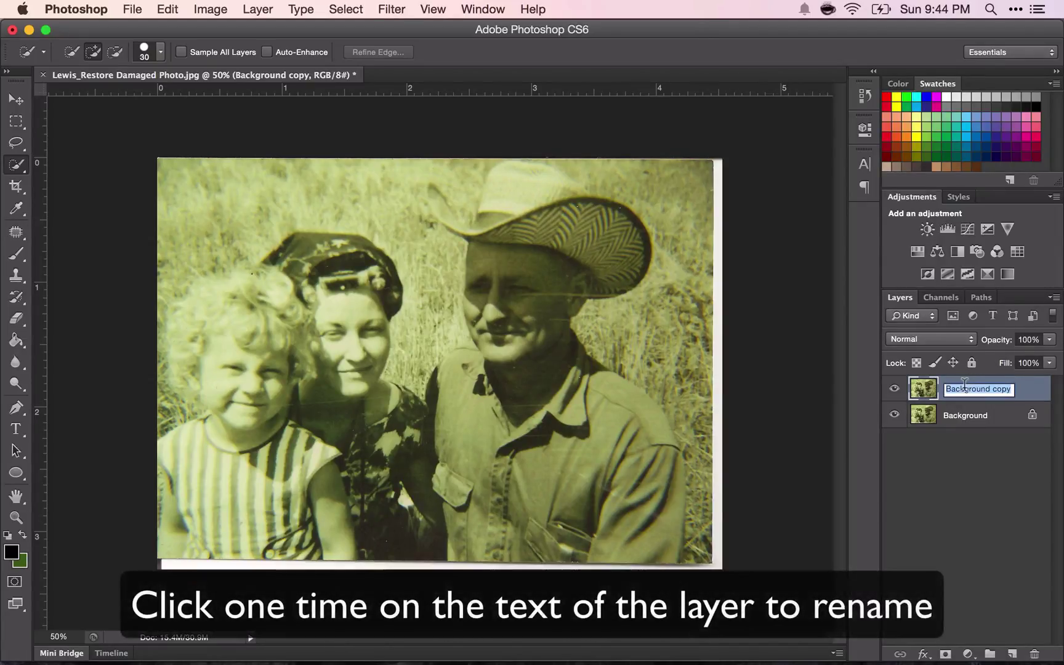
{"action": "type", "text": "corrected"}
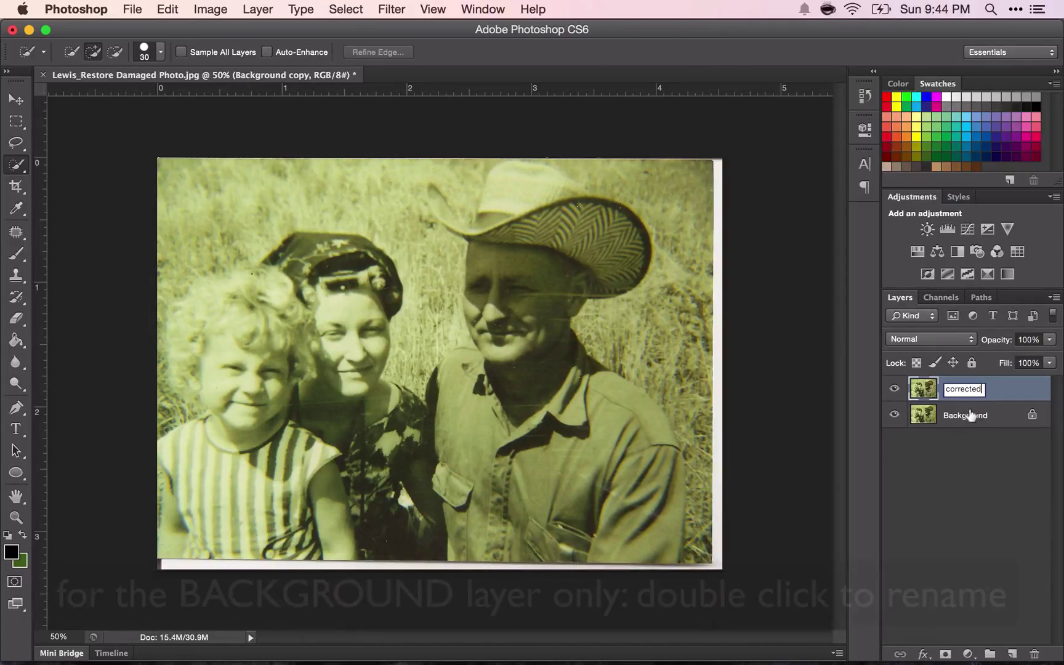
- Rename the Background layer to 'original'
{"action": "double_click", "coordinate": [970, 414]}
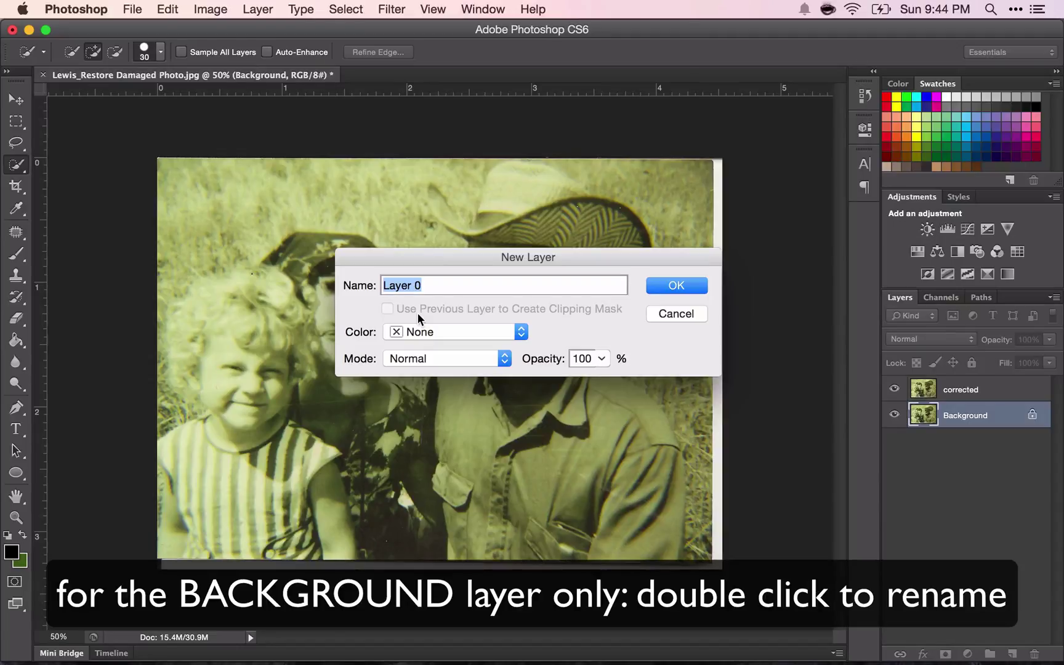
{"action": "type", "text": "original"}
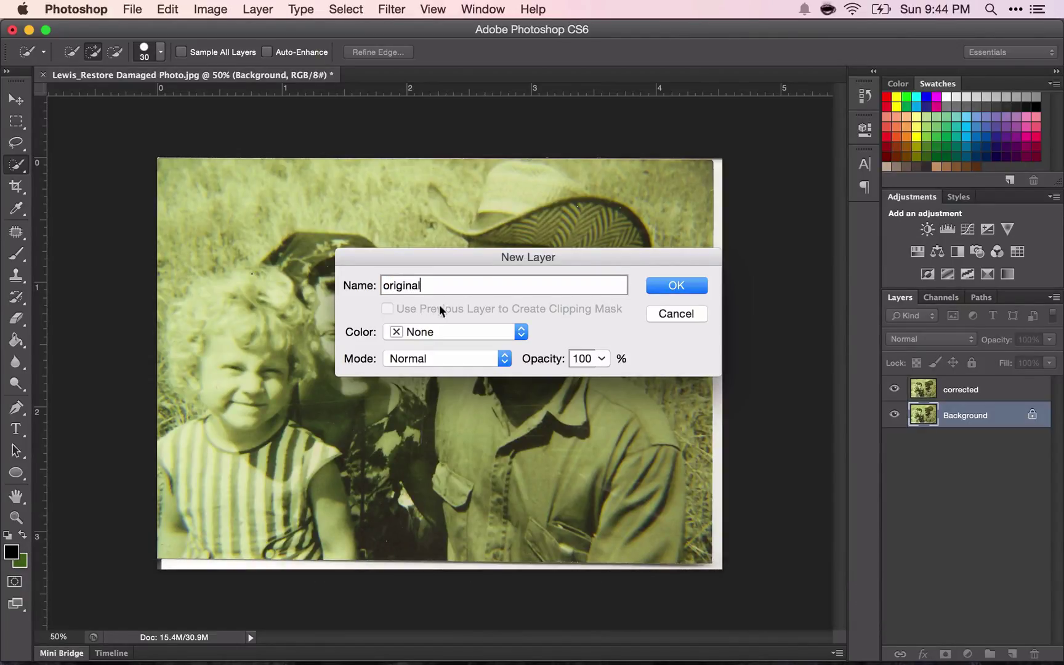
{"action": "left_click", "coordinate": [698, 285]}
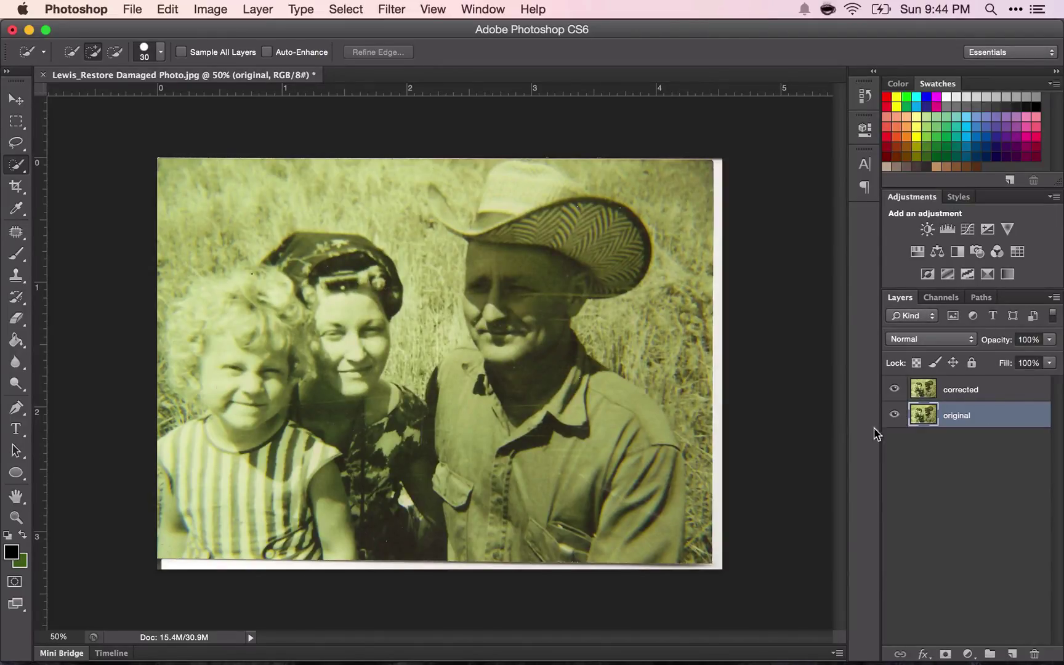
- Target the corrected layer and, after trying Clone Stamp and Patch, choose the Spot Healing Brush
{"action": "left_click", "coordinate": [972, 389]}
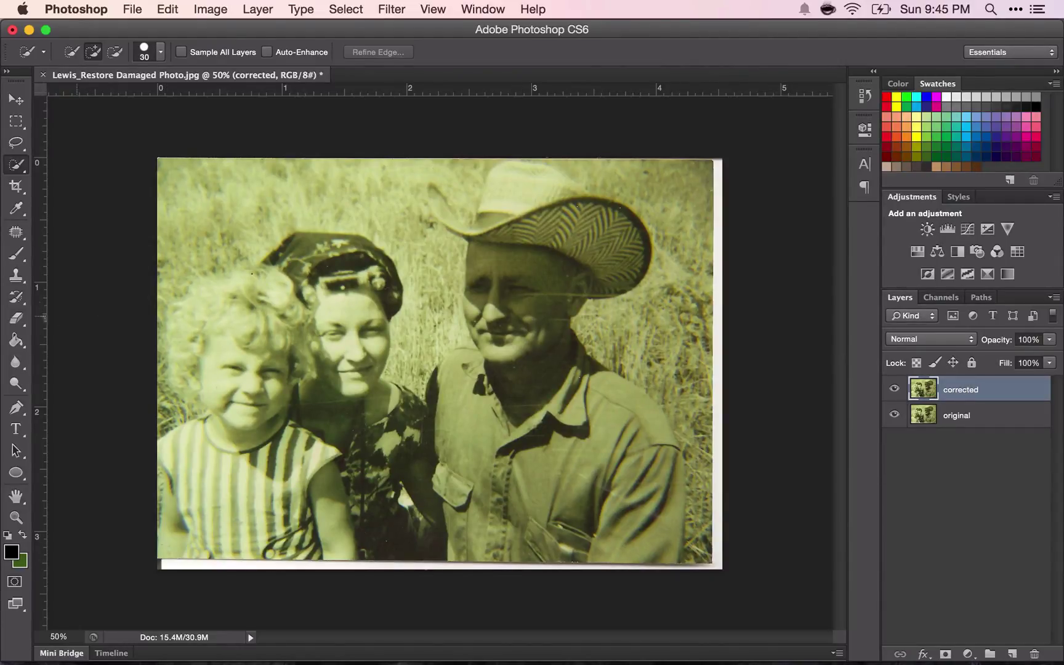
{"action": "left_click", "coordinate": [16, 239]}
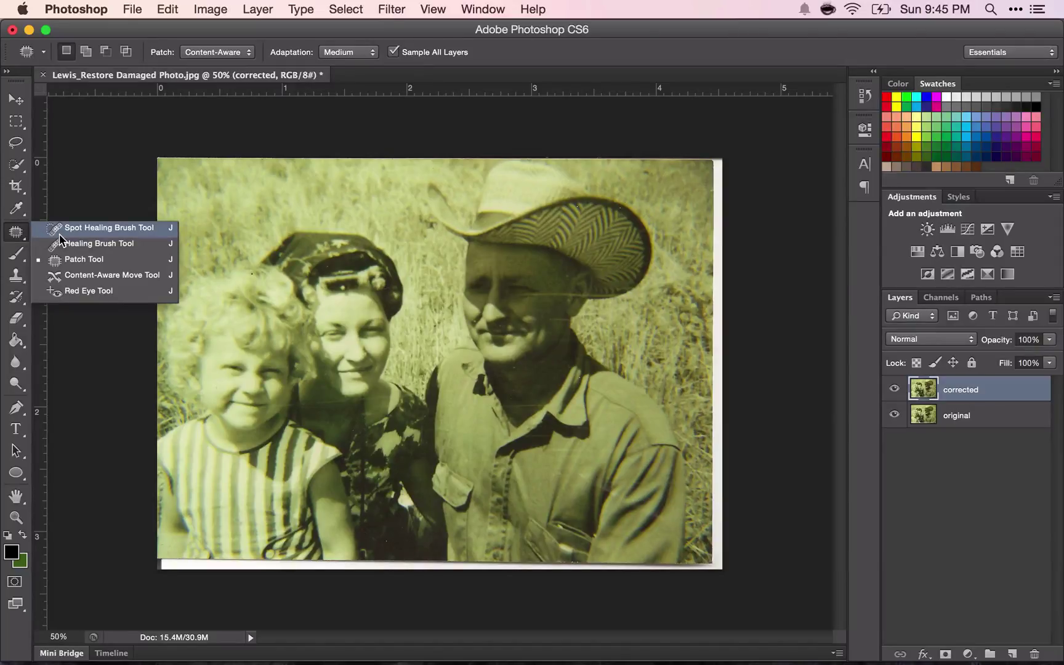
{"action": "left_click", "coordinate": [60, 234]}
{"action": "left_click", "coordinate": [12, 235]}
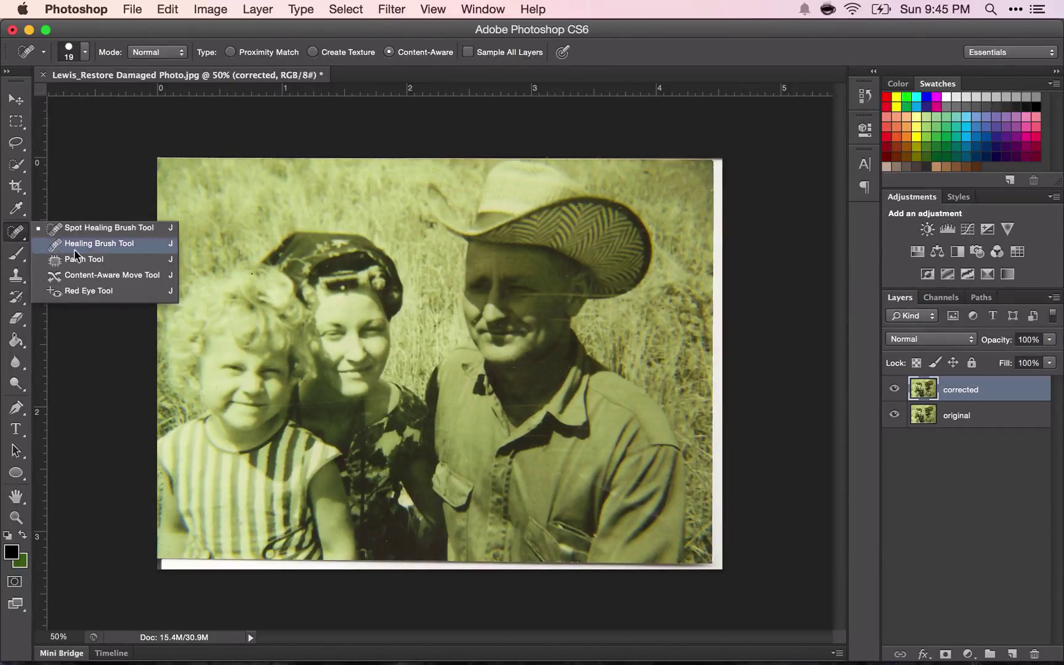
{"action": "left_click", "coordinate": [16, 279]}
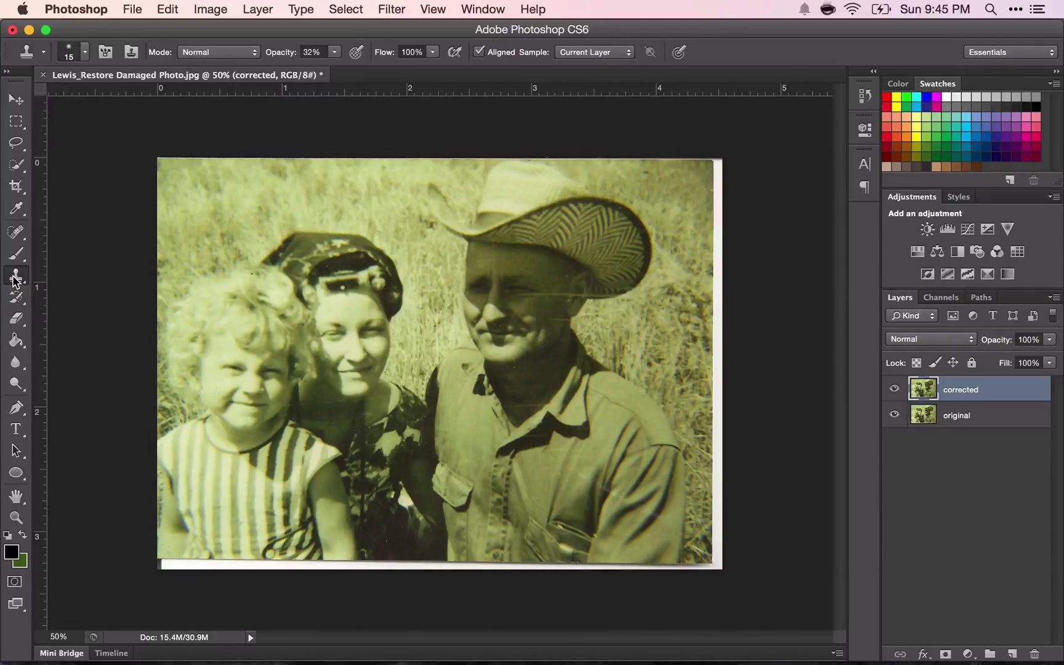
{"action": "left_click", "coordinate": [14, 231]}
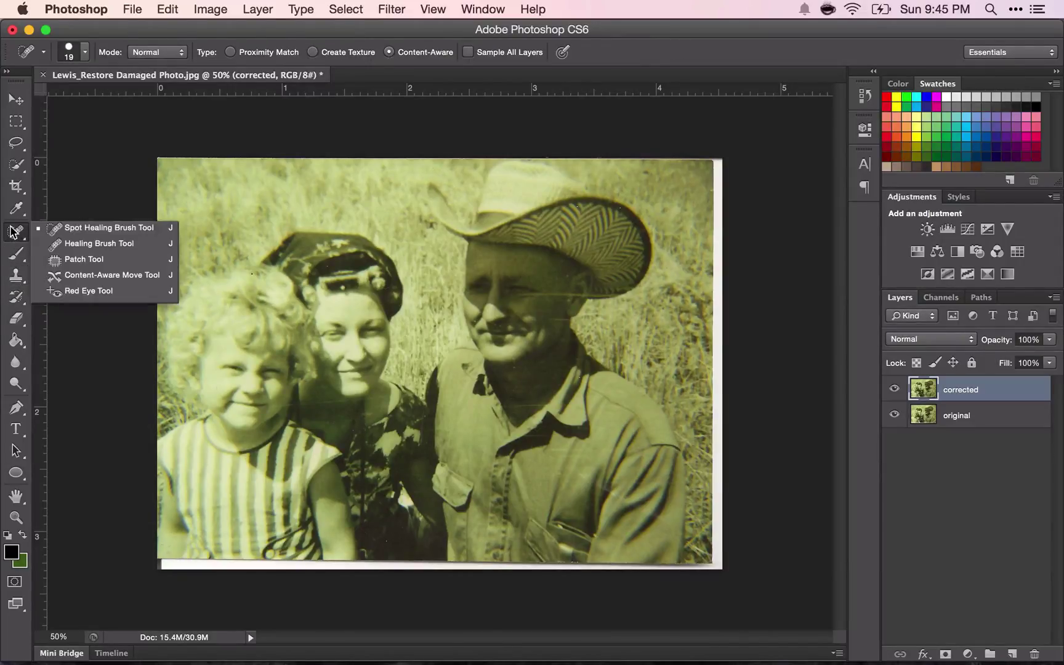
{"action": "left_click", "coordinate": [79, 259]}
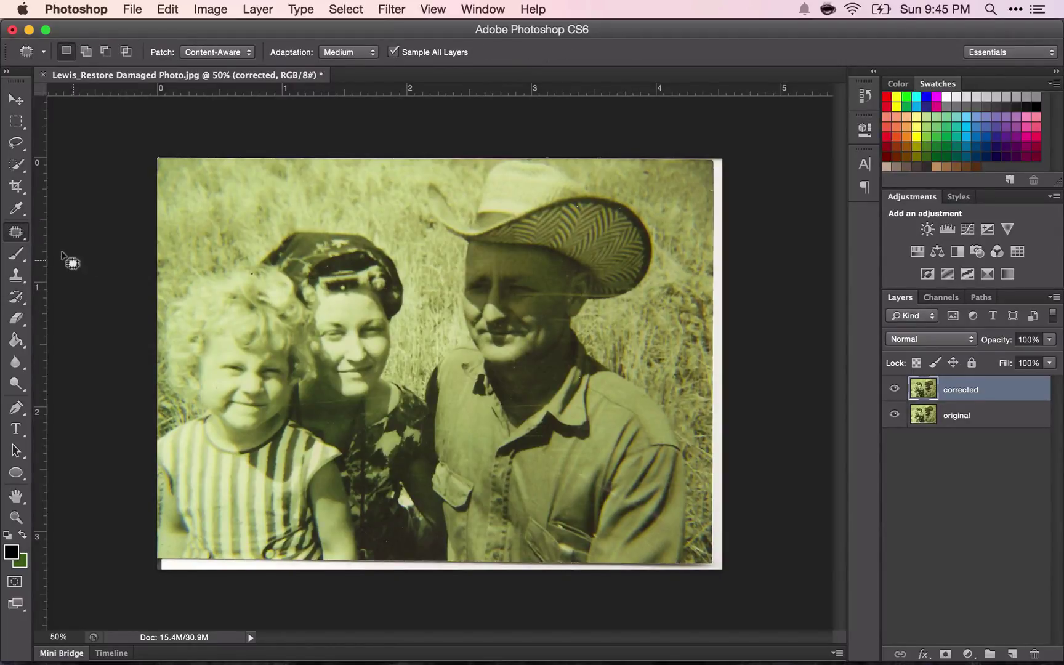
{"action": "left_click", "coordinate": [13, 235]}
{"action": "left_click", "coordinate": [46, 233]}
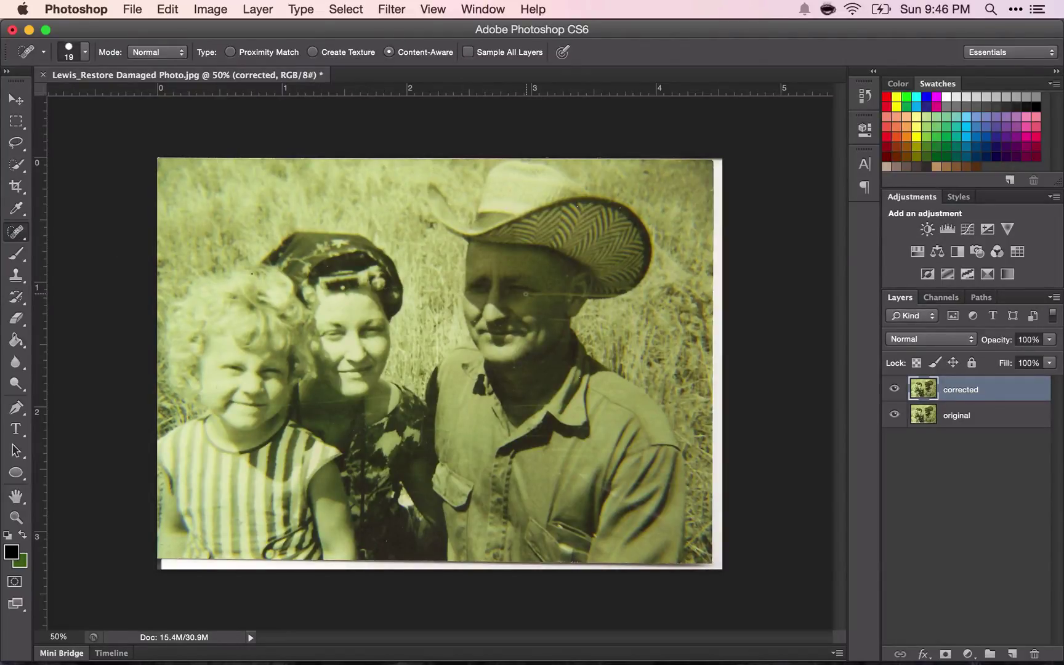
- Spot-heal the crease across the man's face and cheek with several strokes and dabs
{"action": "scroll", "coordinate": [524, 291], "scroll_direction": "up", "scroll_amount": 5}
{"action": "left_click_drag", "start_coordinate": [486, 300], "coordinate": [527, 293]}
{"action": "left_click", "coordinate": [529, 292]}
{"action": "mouse_move", "coordinate": [606, 291]}
{"action": "left_mouse_down"}
{"action": "mouse_move", "coordinate": [646, 296]}
{"action": "mouse_move", "coordinate": [583, 298]}
{"action": "left_mouse_up"}
{"action": "left_click", "coordinate": [580, 297]}
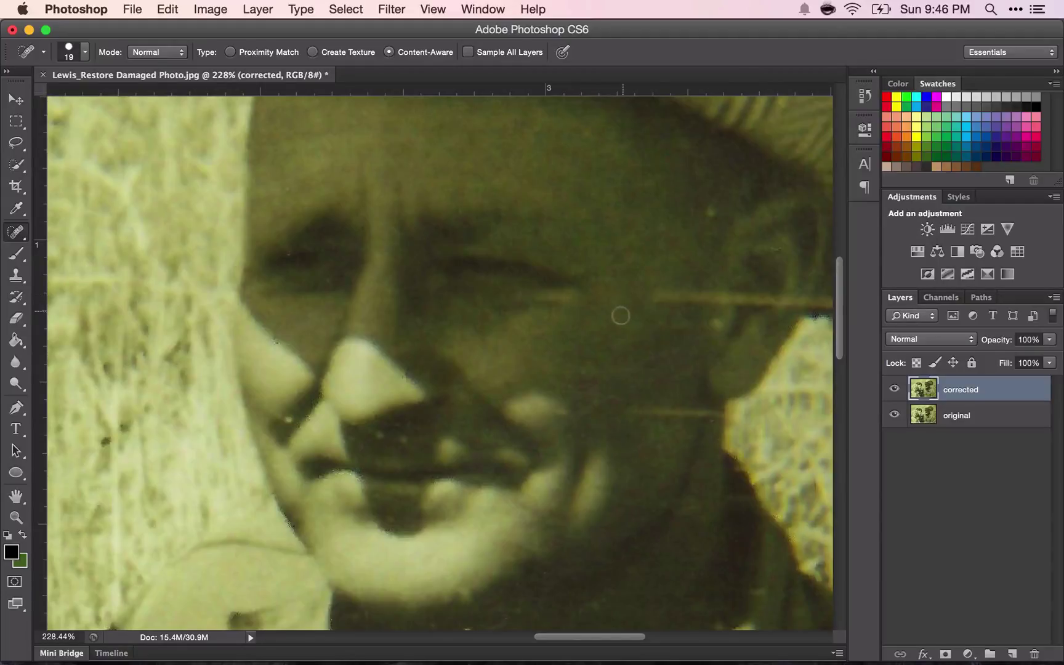
{"action": "left_click", "coordinate": [670, 321]}
- With the Clone Stamp, sample clean skin and paint it leftward over the crease
{"action": "left_click", "coordinate": [29, 282]}
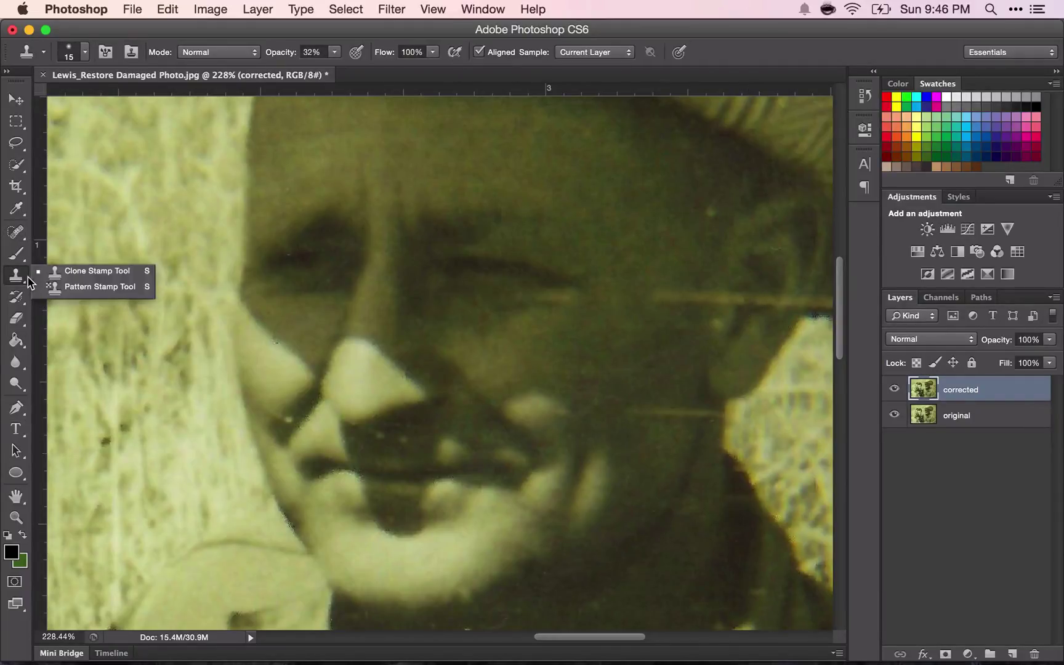
{"action": "left_click", "coordinate": [48, 274]}
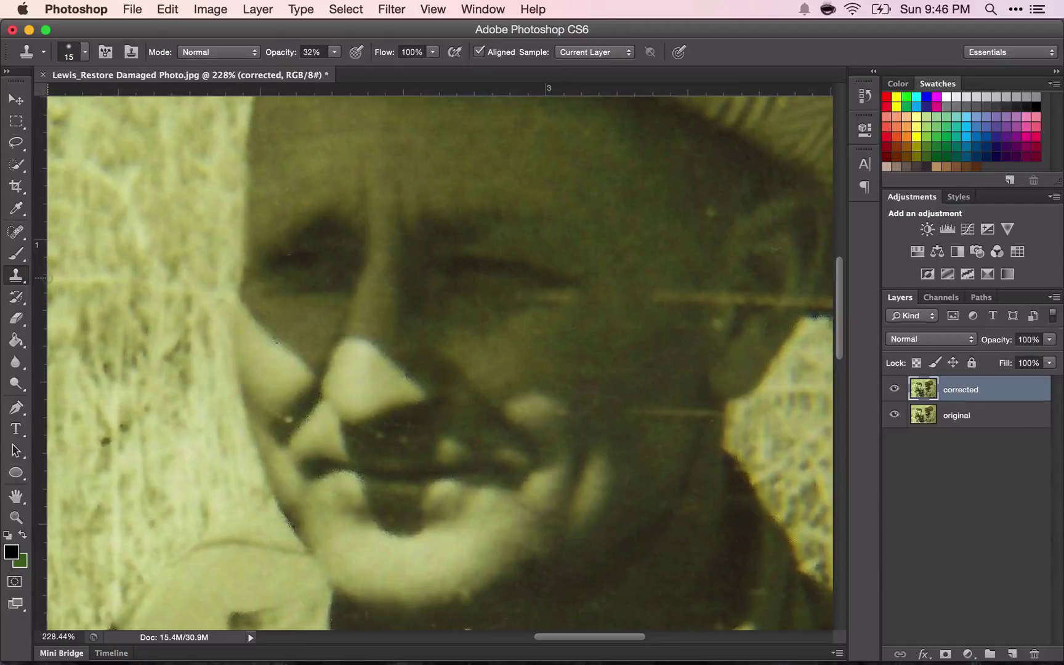
{"action": "left_click", "coordinate": [768, 274], "text": "alt"}
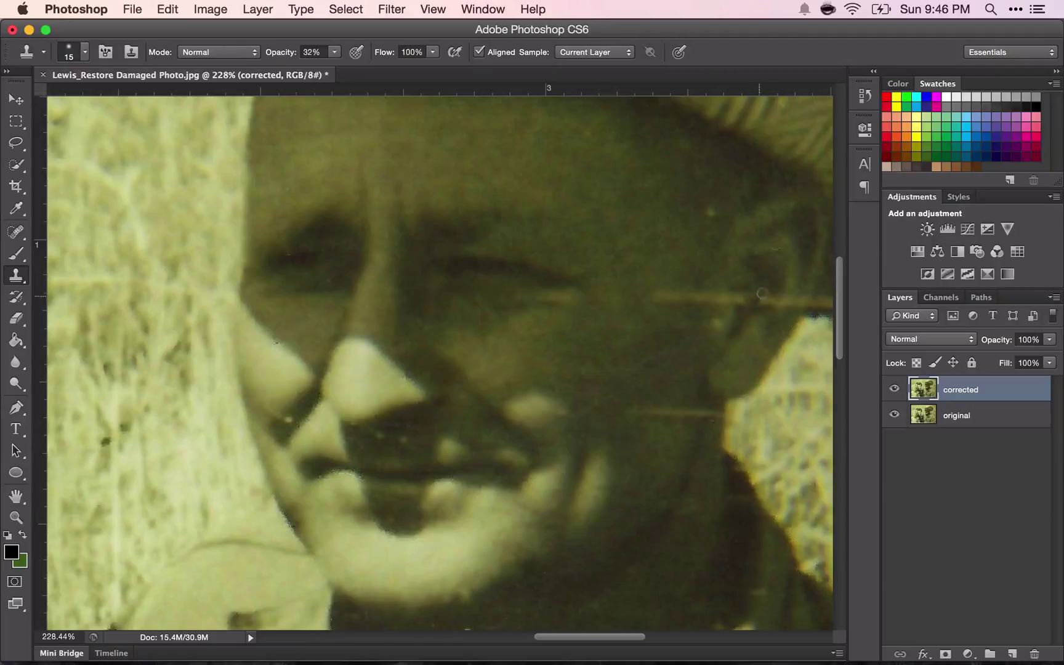
{"action": "left_click_drag", "start_coordinate": [751, 299], "coordinate": [756, 298]}
{"action": "left_click_drag", "start_coordinate": [770, 294], "coordinate": [750, 302]}
- Resample skin above the crease near the ear and clone it over the crease
{"action": "left_click", "coordinate": [769, 294]}
{"action": "left_click_drag", "start_coordinate": [770, 294], "coordinate": [762, 303]}
{"action": "left_click", "coordinate": [756, 301]}
{"action": "left_click", "coordinate": [769, 298]}
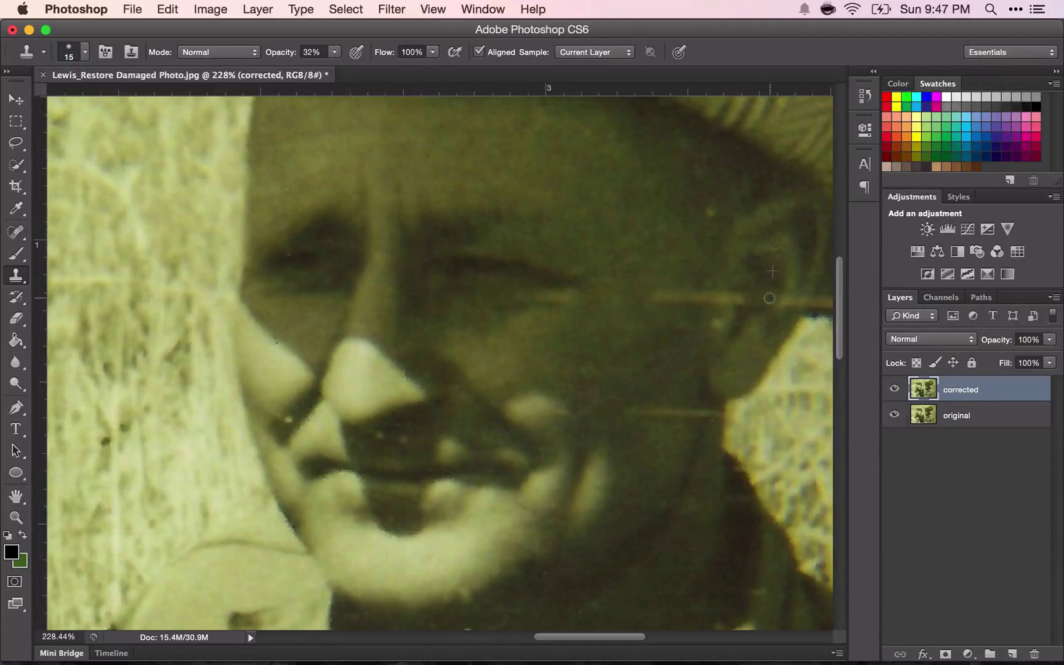